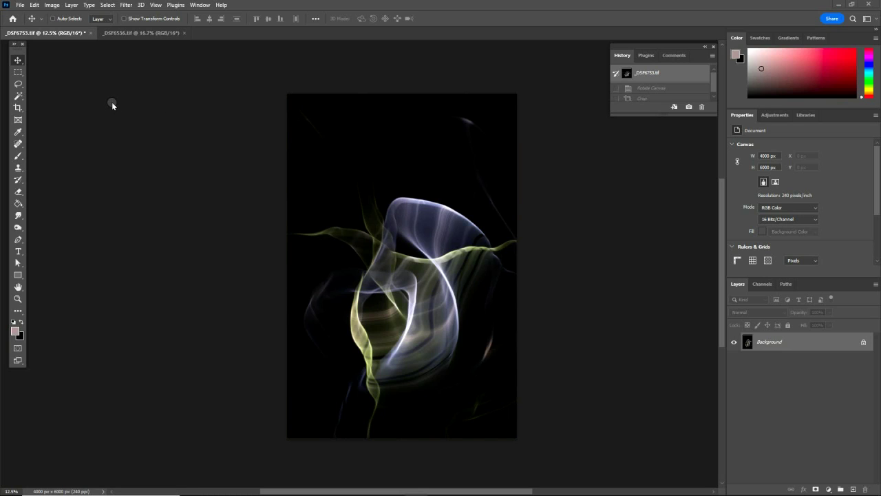
Try rotating the canvas 180°, and revert the image to its opened state.
click(52, 5)
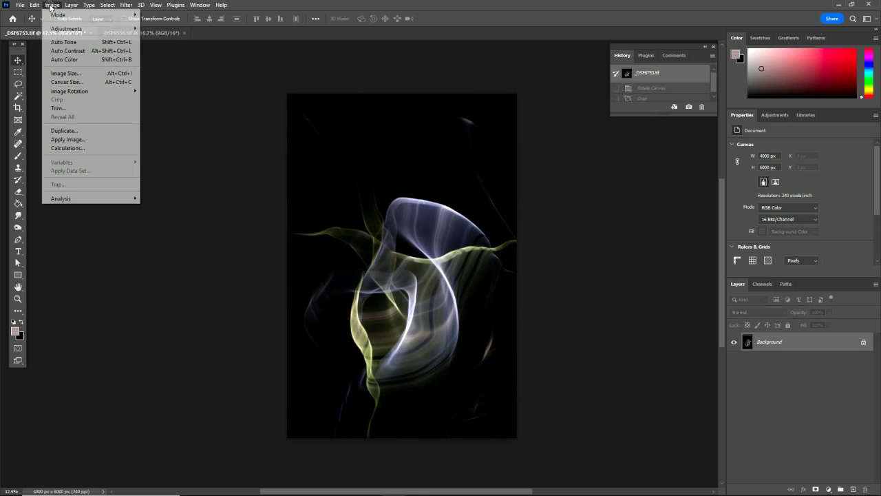
mouse_move(97, 92)
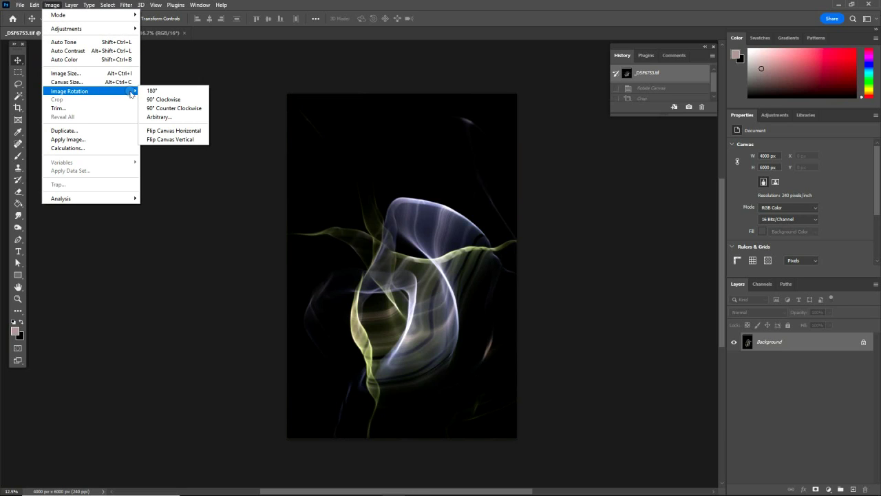
click(144, 93)
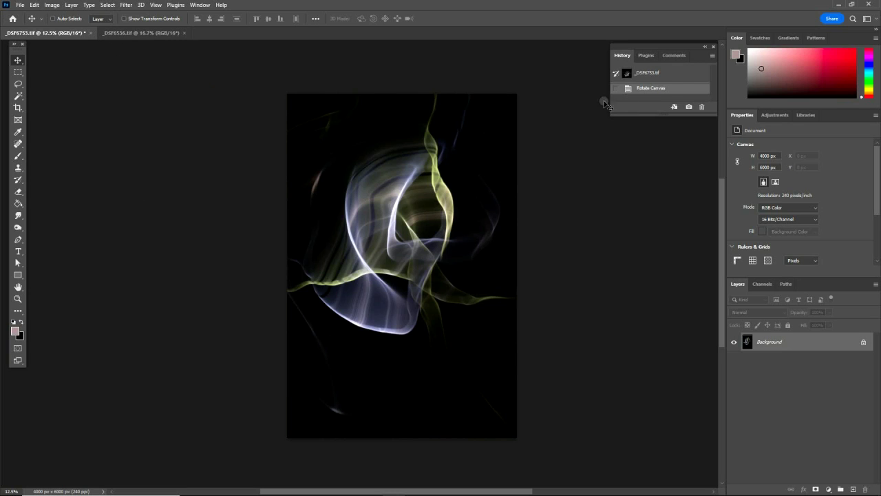
click(613, 81)
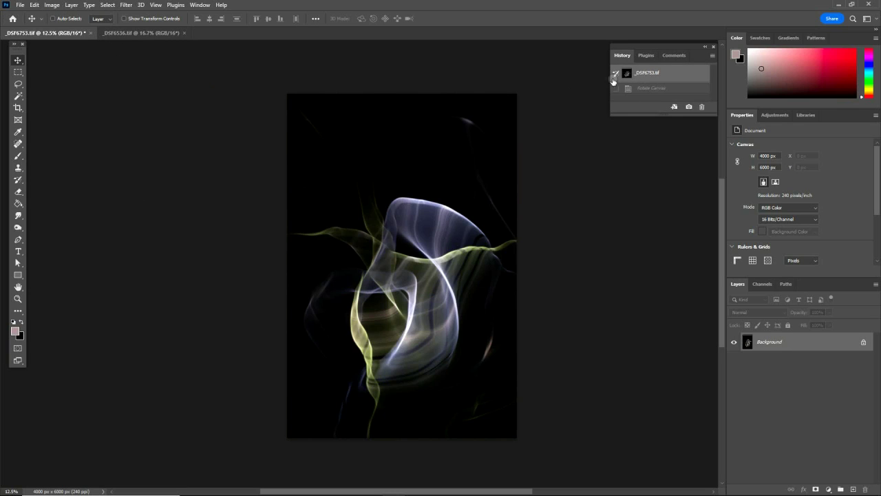
Rotate the canvas 90° clockwise.
click(52, 6)
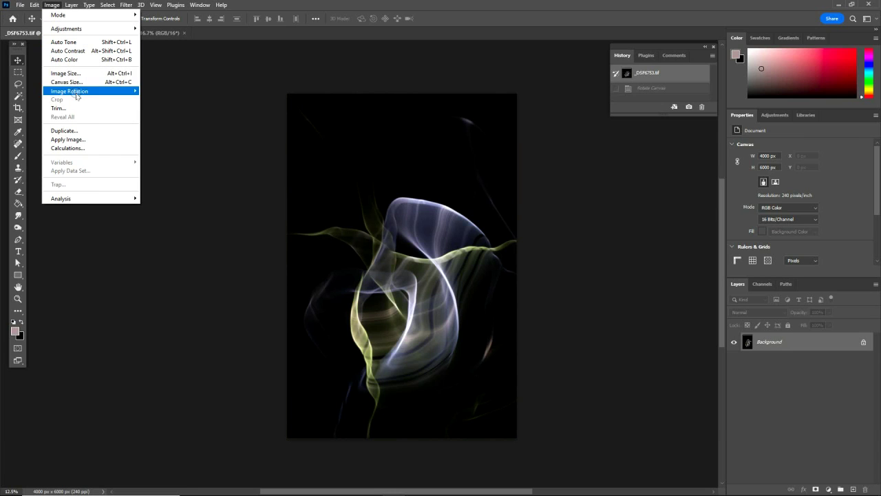
mouse_move(78, 93)
click(157, 100)
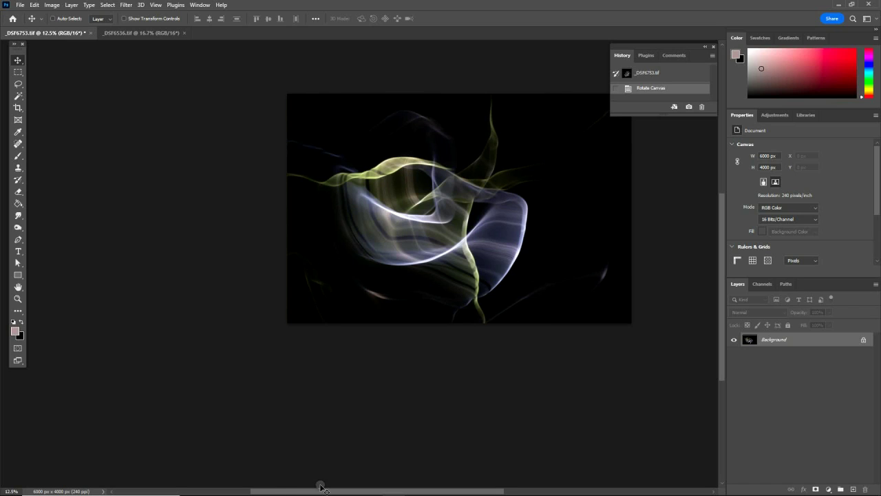
drag(293, 492, 328, 491)
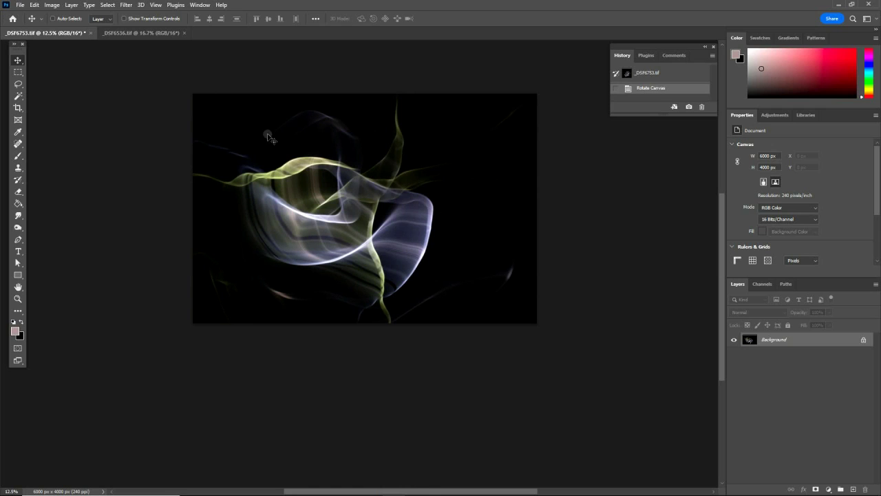
Crop the dark margins off the image's right and bottom edges, leaving about 5184 × 3840 px.
click(17, 109)
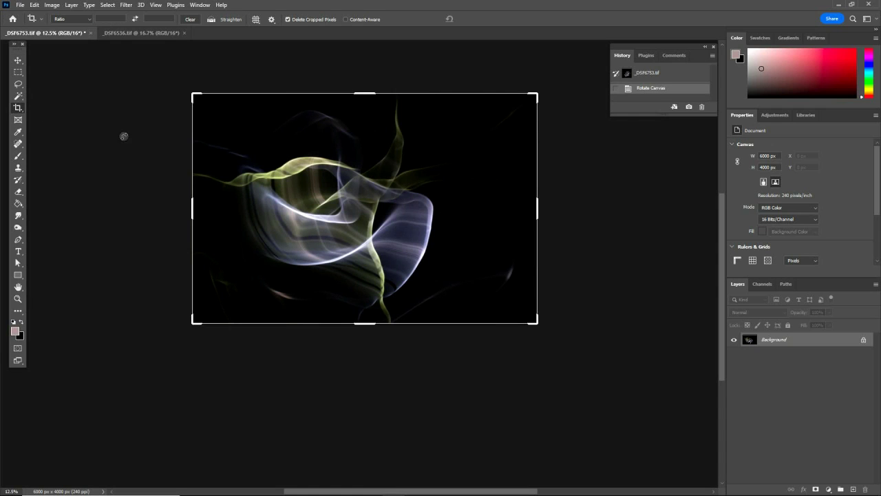
drag(538, 209, 514, 211)
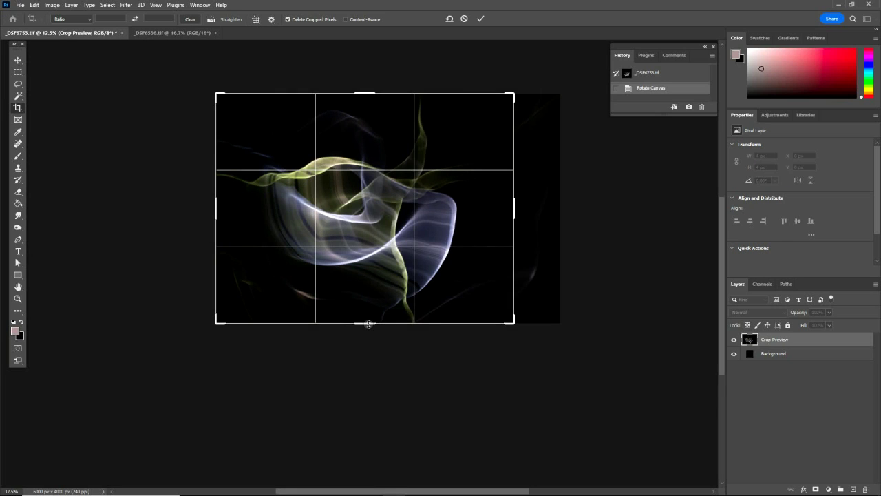
drag(368, 324, 378, 315)
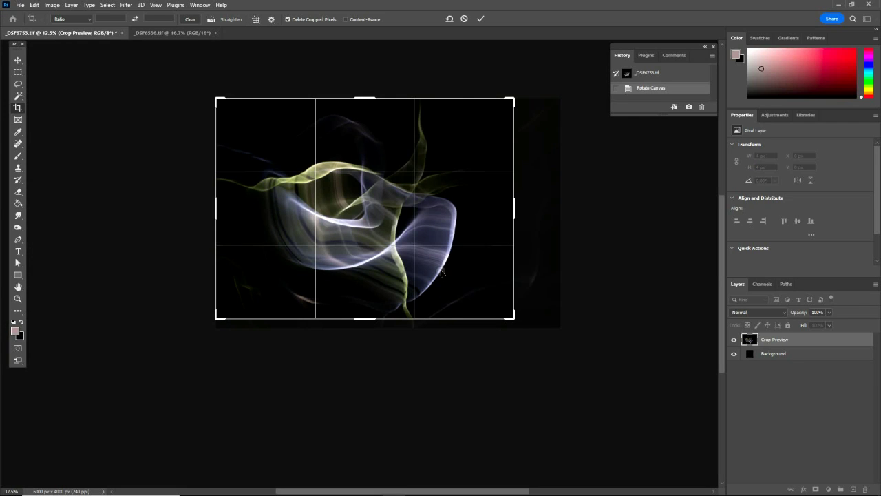
key(Return)
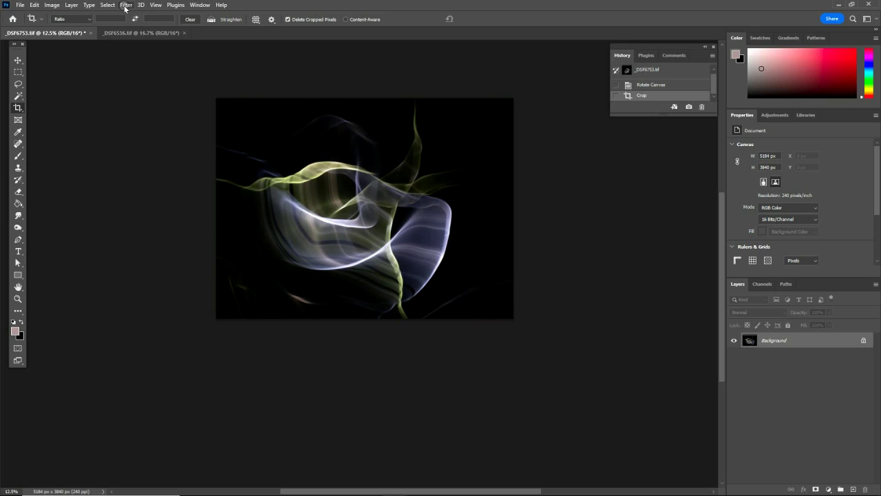
In the Camera Raw Filter, set Exposure to +0.70, Contrast +6, Highlights -41, Shadows +29 and Whites -9.
click(125, 6)
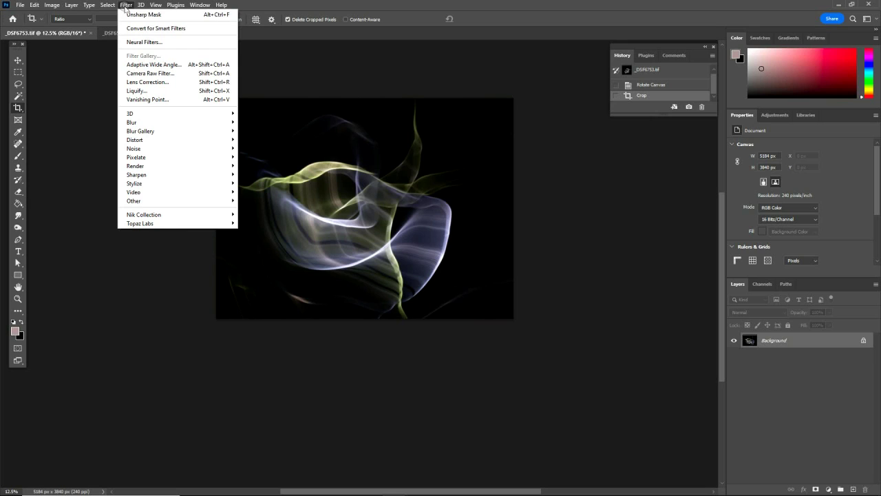
click(146, 72)
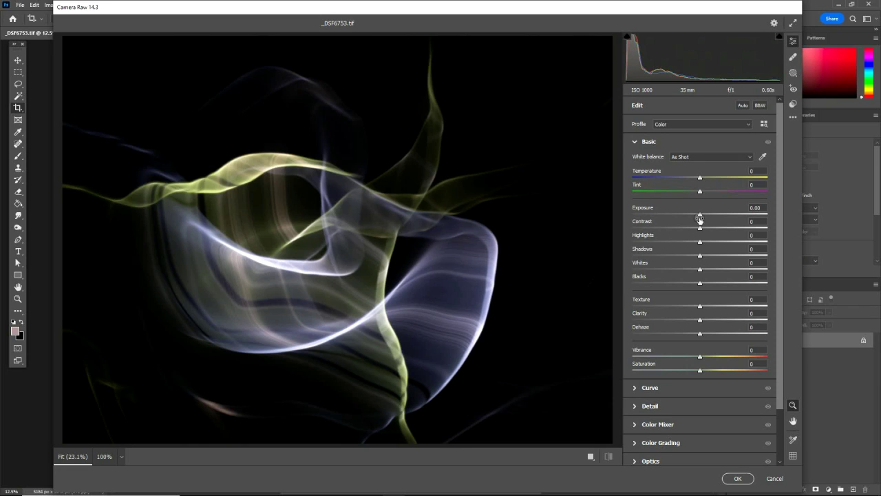
drag(698, 215, 708, 218)
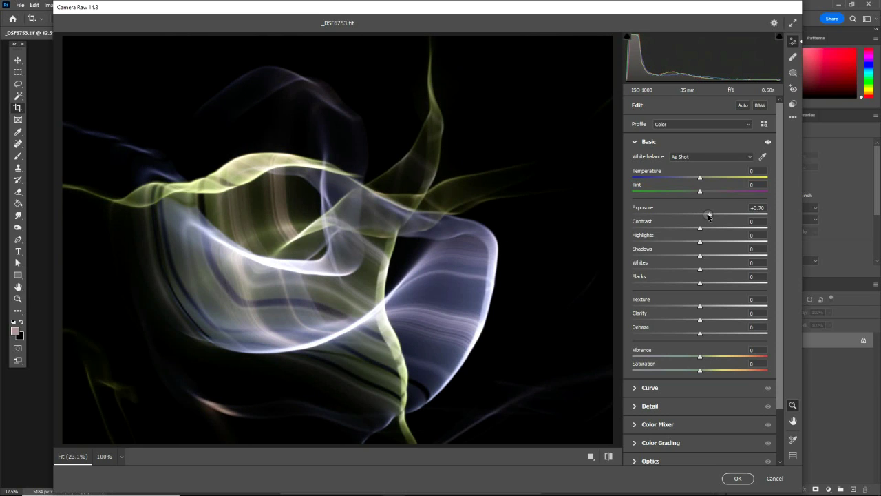
drag(699, 229, 704, 230)
drag(699, 243, 672, 247)
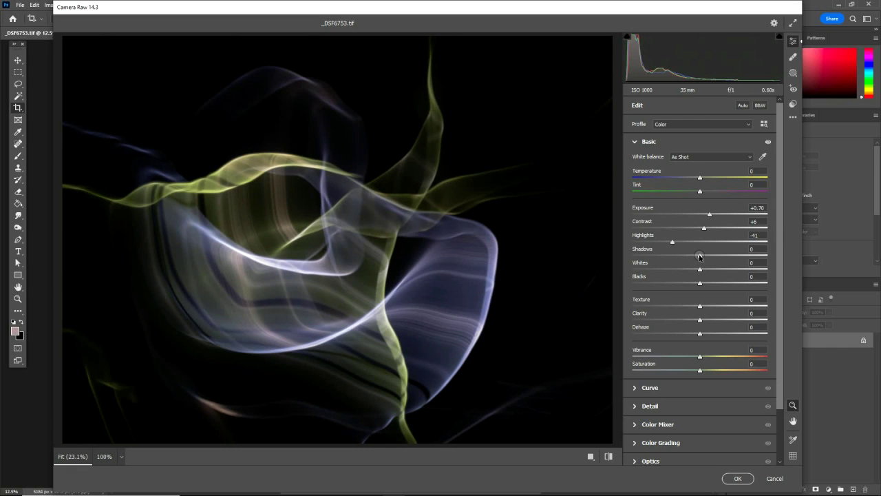
drag(699, 256, 718, 257)
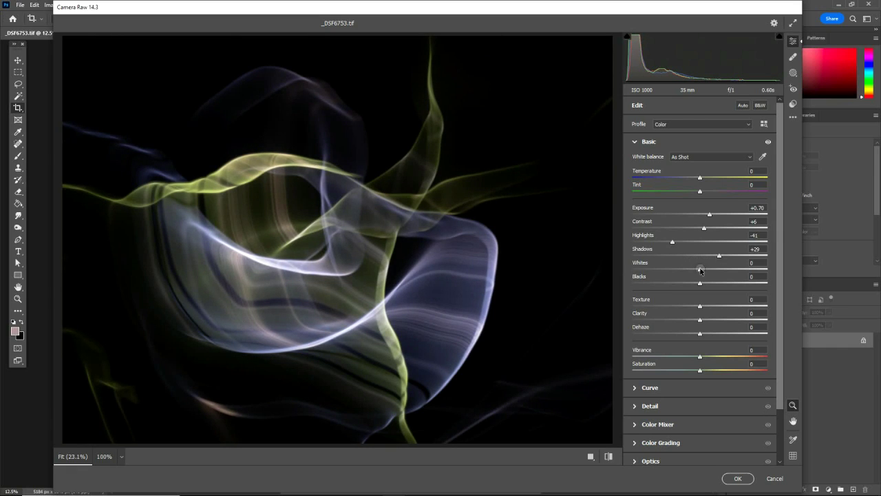
drag(699, 269, 694, 268)
Set Texture to +43 and Clarity to +37, adjust Dehaze slightly, and apply the Camera Raw Filter.
drag(700, 307, 729, 307)
drag(700, 321, 724, 324)
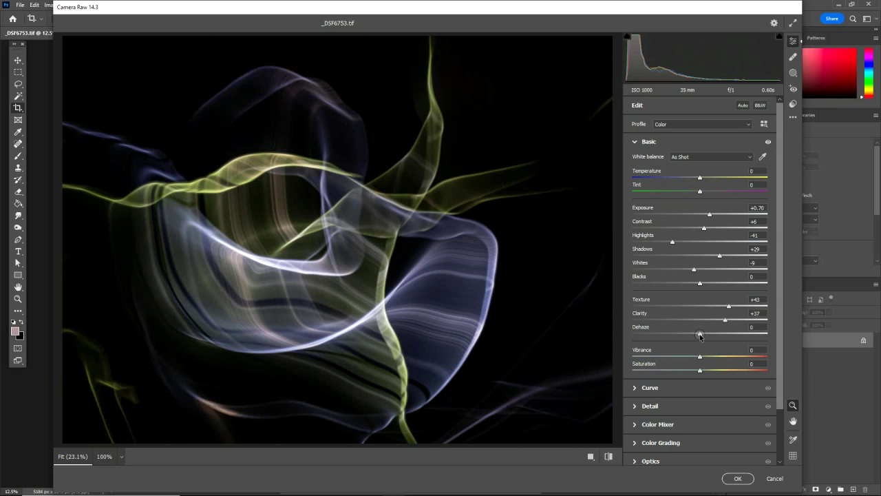
mouse_move(700, 336)
mouse_down()
mouse_move(712, 337)
mouse_move(701, 338)
mouse_up()
click(736, 480)
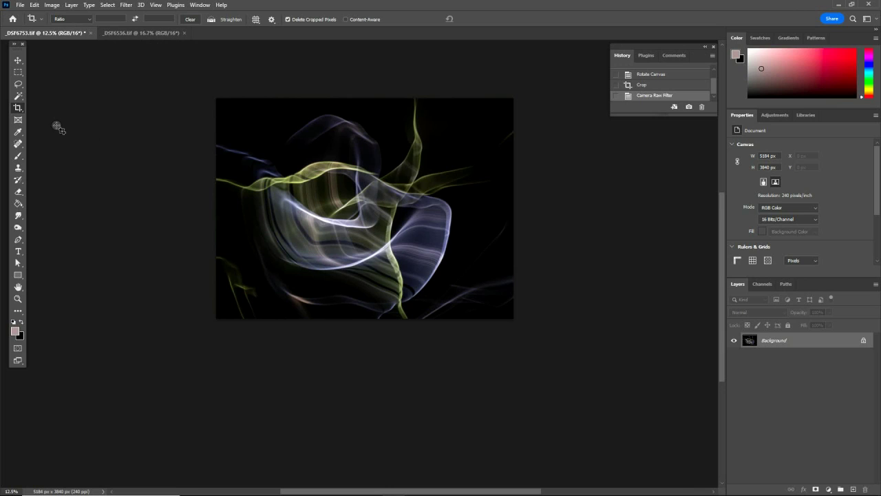
Apply a Brightness/Contrast adjustment with Brightness at 31 and Contrast raised slightly.
click(54, 6)
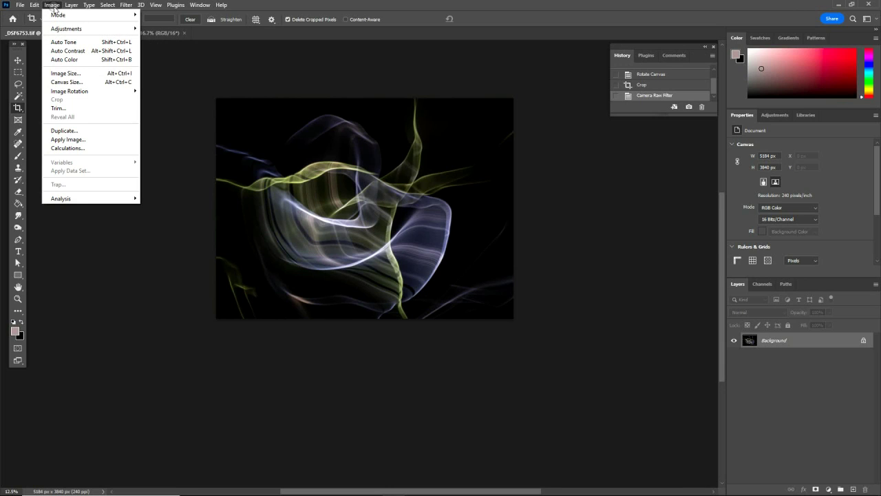
mouse_move(68, 31)
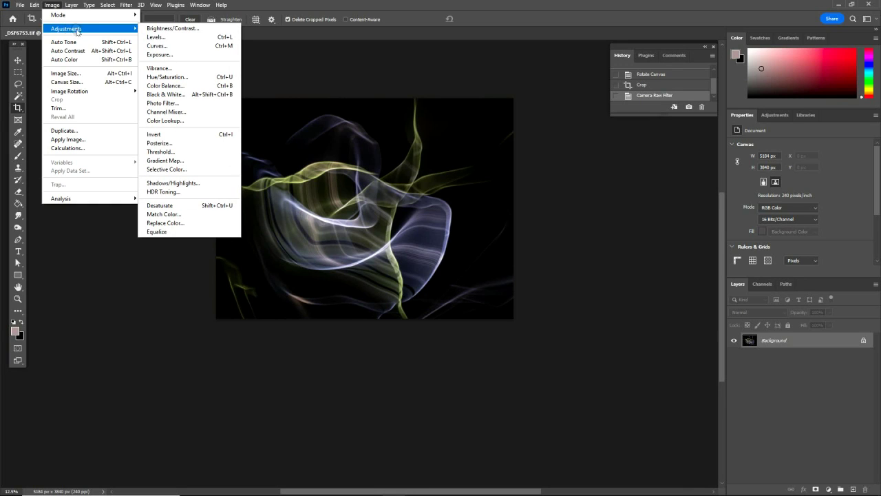
click(150, 29)
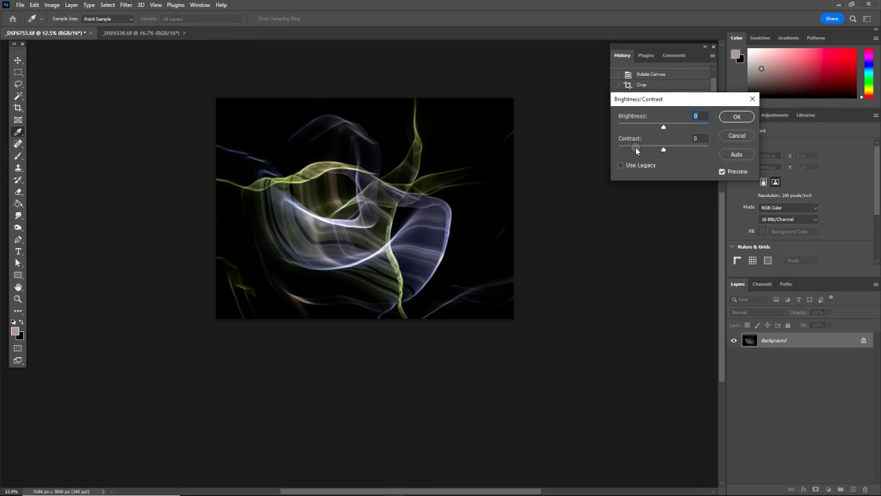
drag(661, 127, 673, 129)
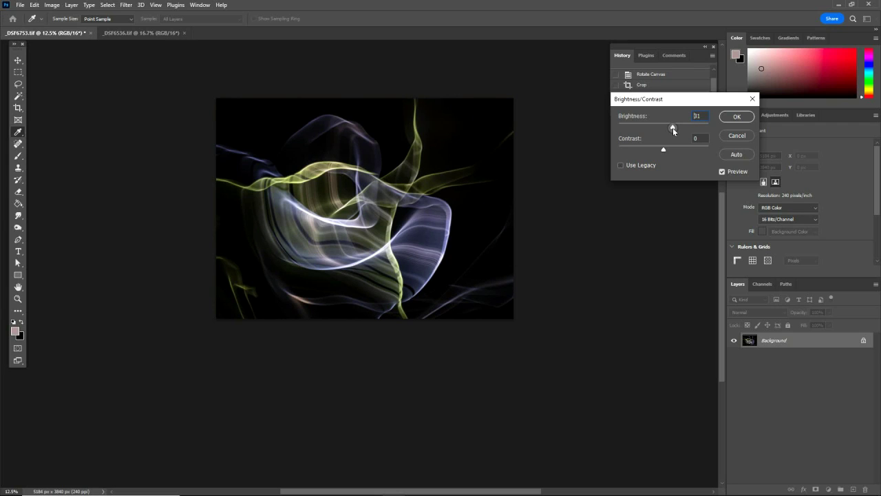
drag(663, 151, 669, 151)
drag(668, 151, 668, 151)
click(733, 118)
key(c)
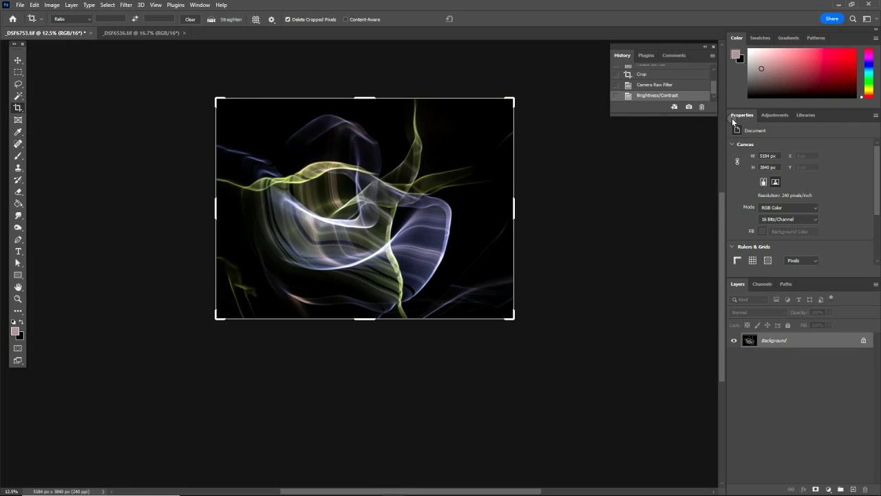
Apply Auto Tone to the image, and adjust its Levels with input black at 13 and midtones at 1.21.
click(53, 6)
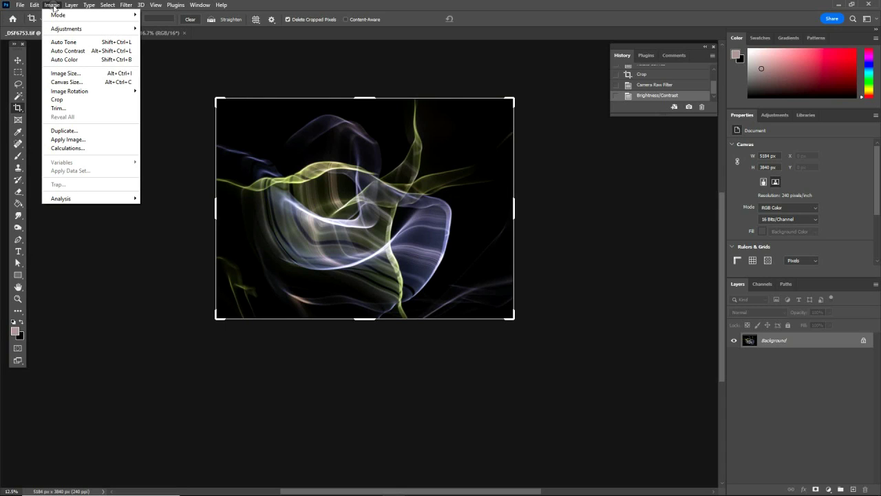
click(74, 43)
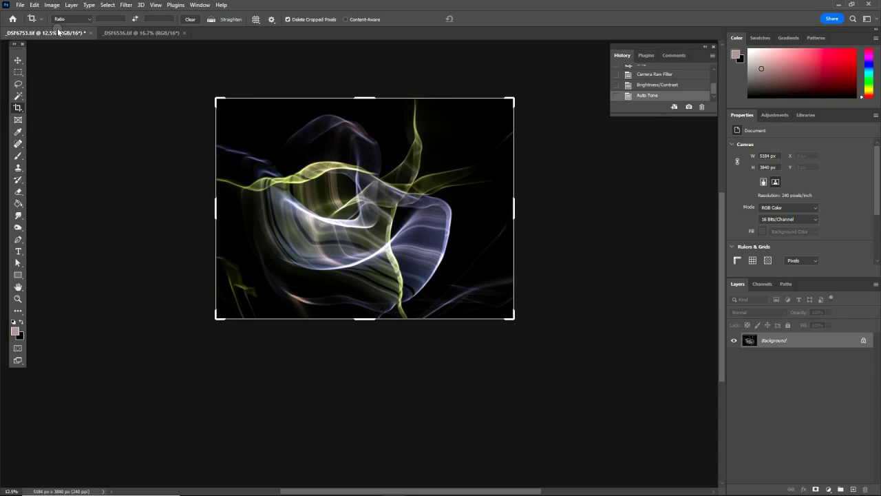
click(49, 5)
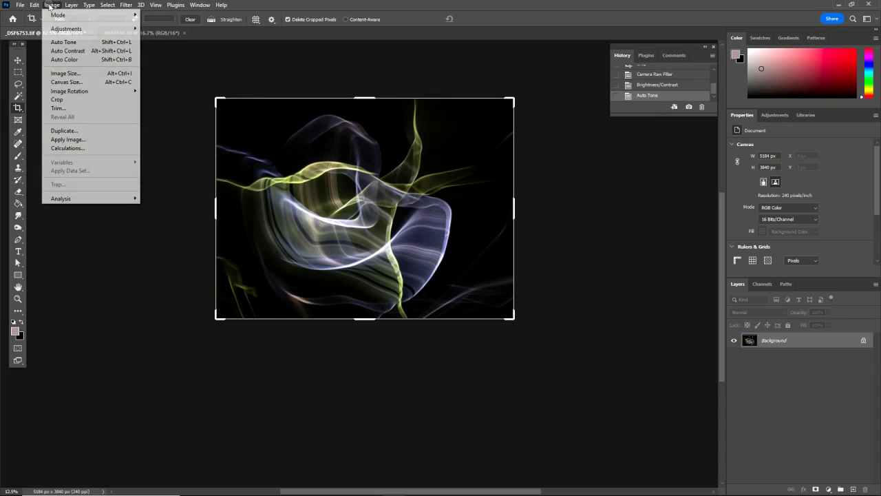
mouse_move(65, 29)
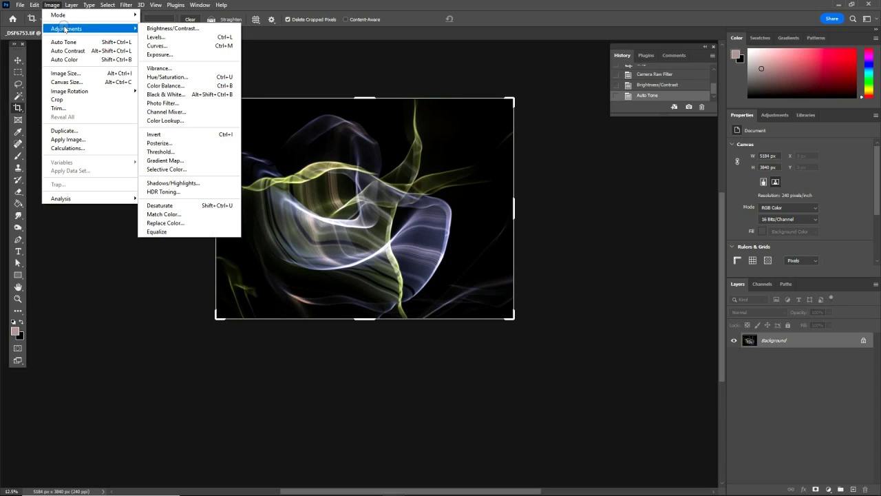
click(158, 37)
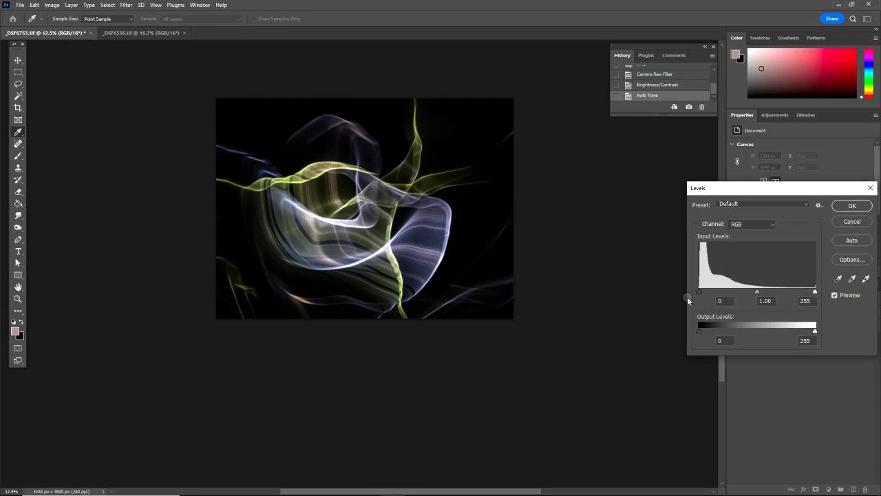
drag(701, 293, 706, 294)
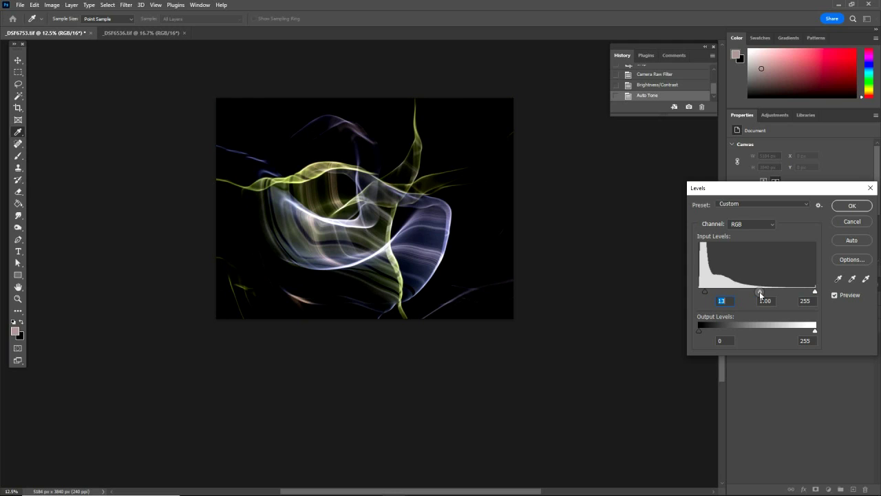
drag(757, 293, 754, 295)
click(852, 206)
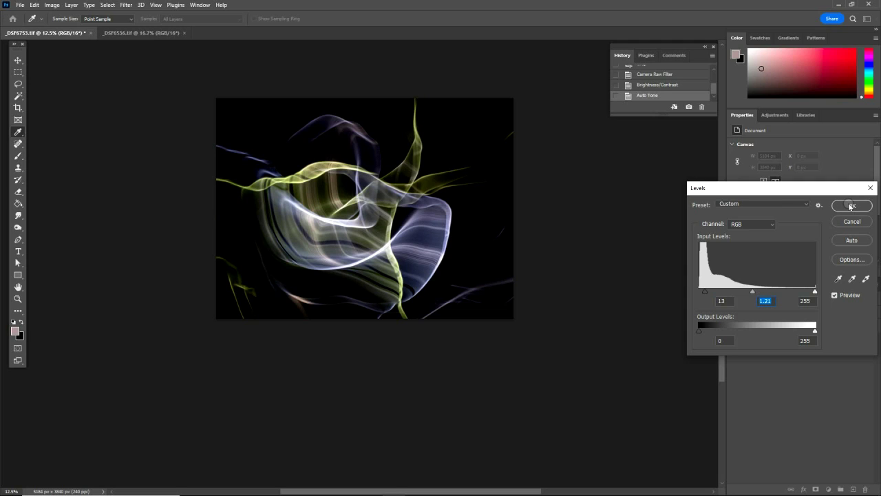
key(c)
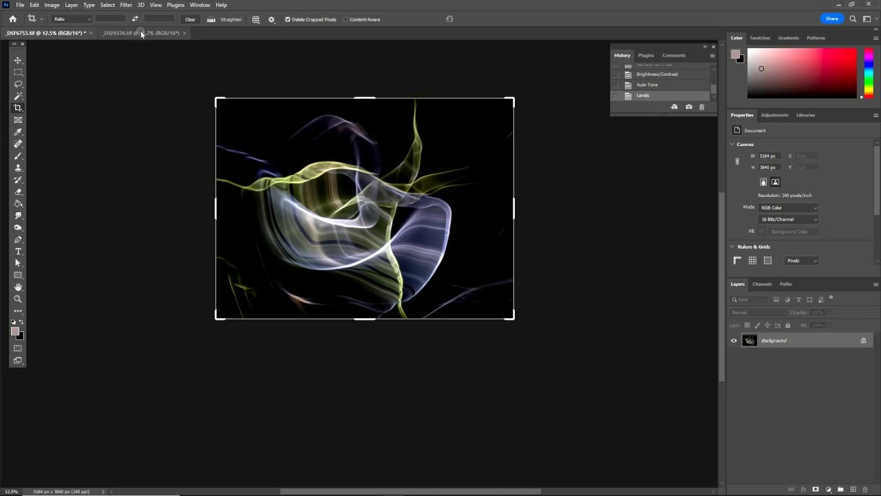
Sharpen the image with Unsharp Mask at amount 90%, radius 9.0 pixels and threshold 0.
click(127, 6)
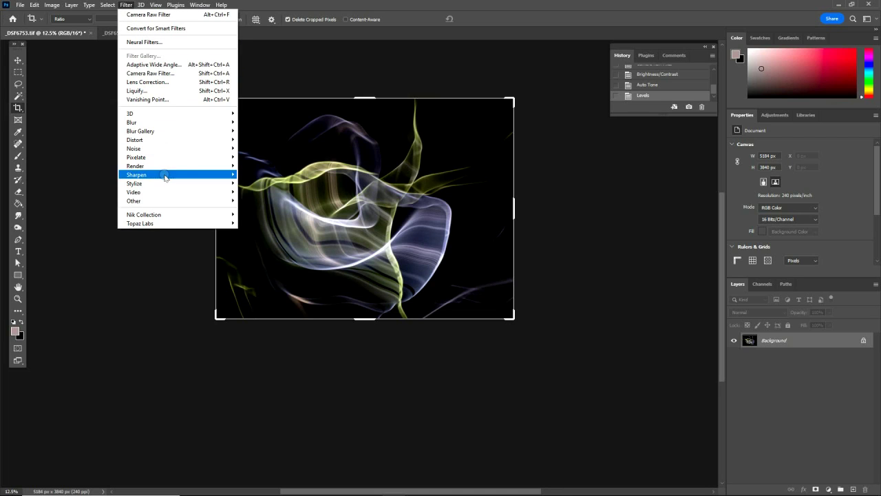
mouse_move(165, 175)
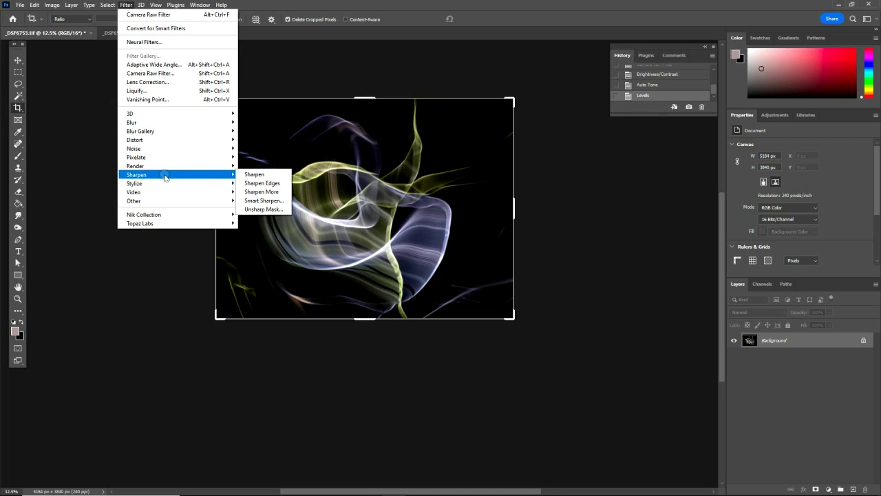
click(261, 210)
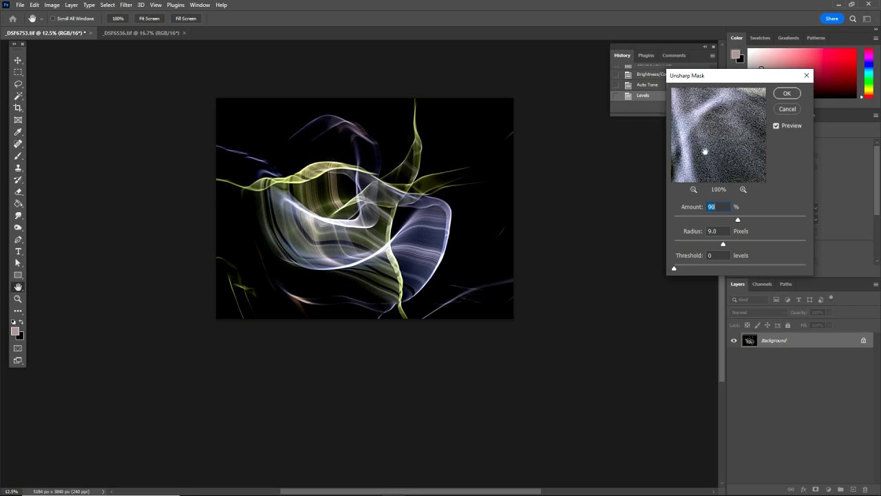
click(787, 93)
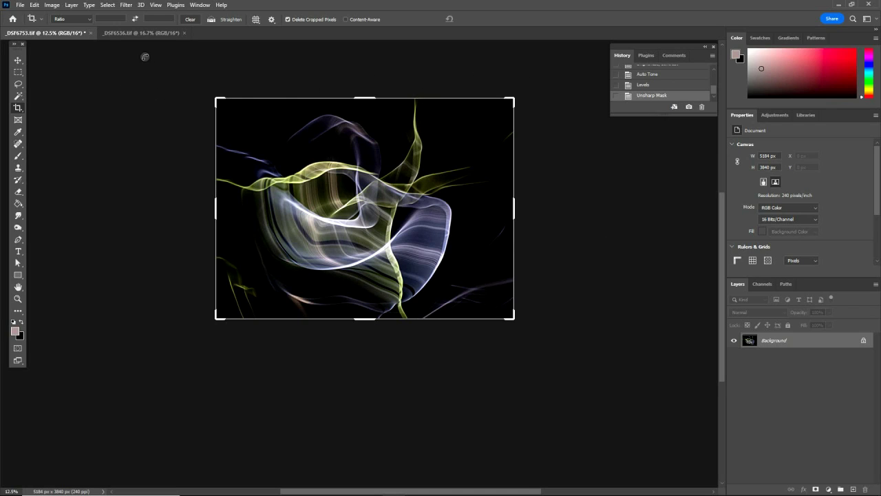
View the _DSF6536.tif image and return to _DSF6753.tif.
click(144, 33)
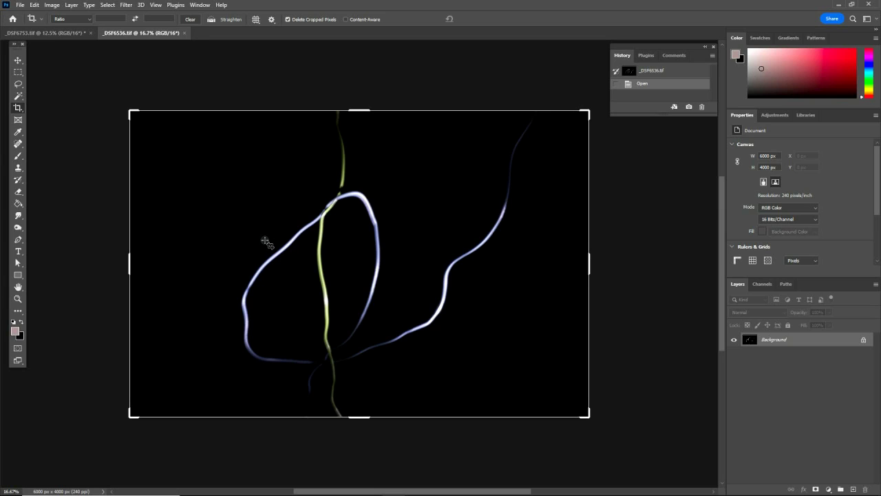
click(64, 33)
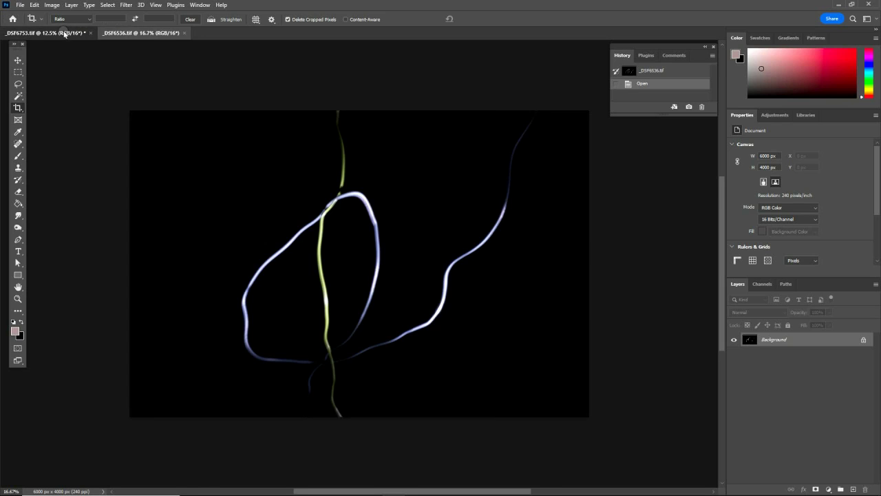